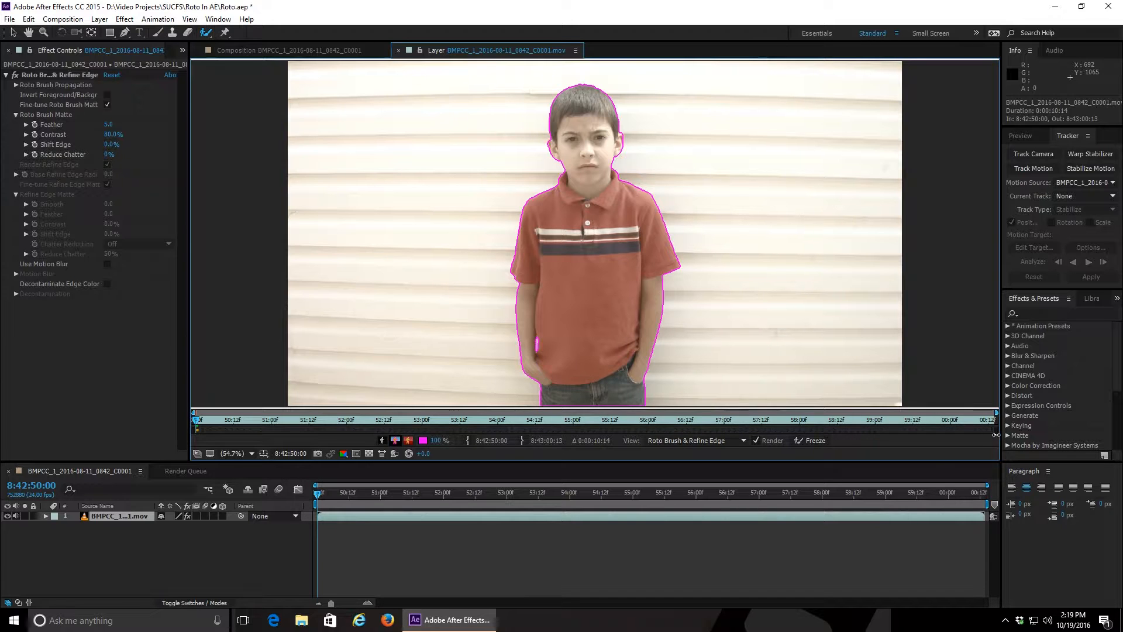
# Step: Play the roto layer from its start to propagate the boy's outline to about 8:42:51:18
pyautogui.press('space')
pyautogui.press('space')
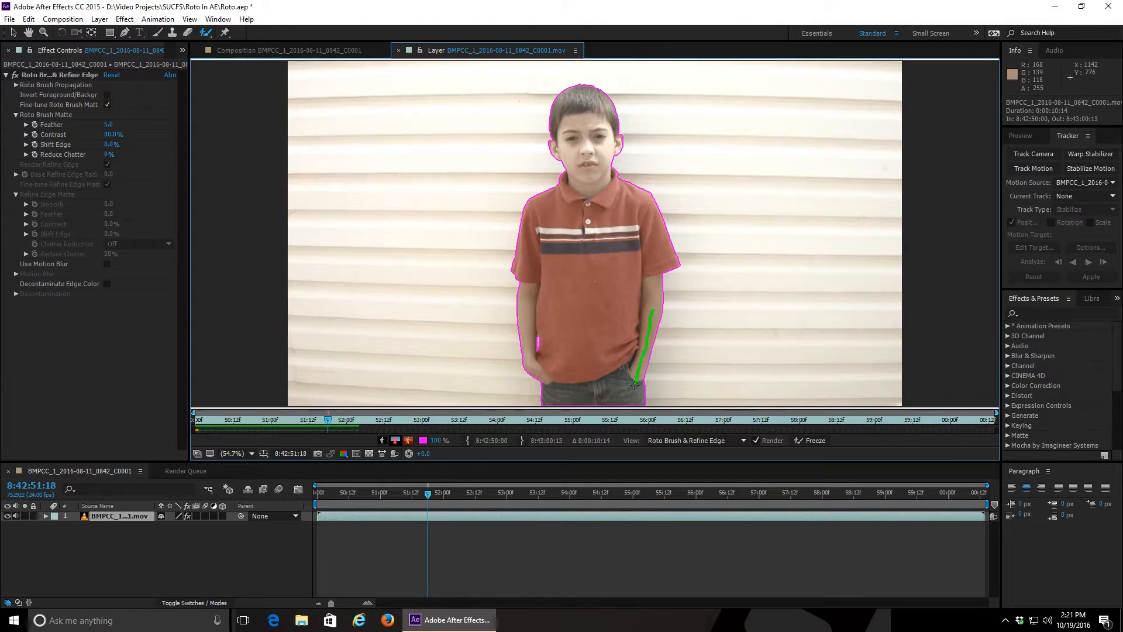
pyautogui.press('space')
# Step: Advance the Roto Brush propagation frame by frame to 8:42:52:02, checking the outline around the boy
pyautogui.press('2')
pyautogui.press('2')
pyautogui.press('2')
pyautogui.press('2')
pyautogui.press('2')
pyautogui.press('2')
pyautogui.press('2')
pyautogui.press('2')
pyautogui.press('2')
pyautogui.press('1')
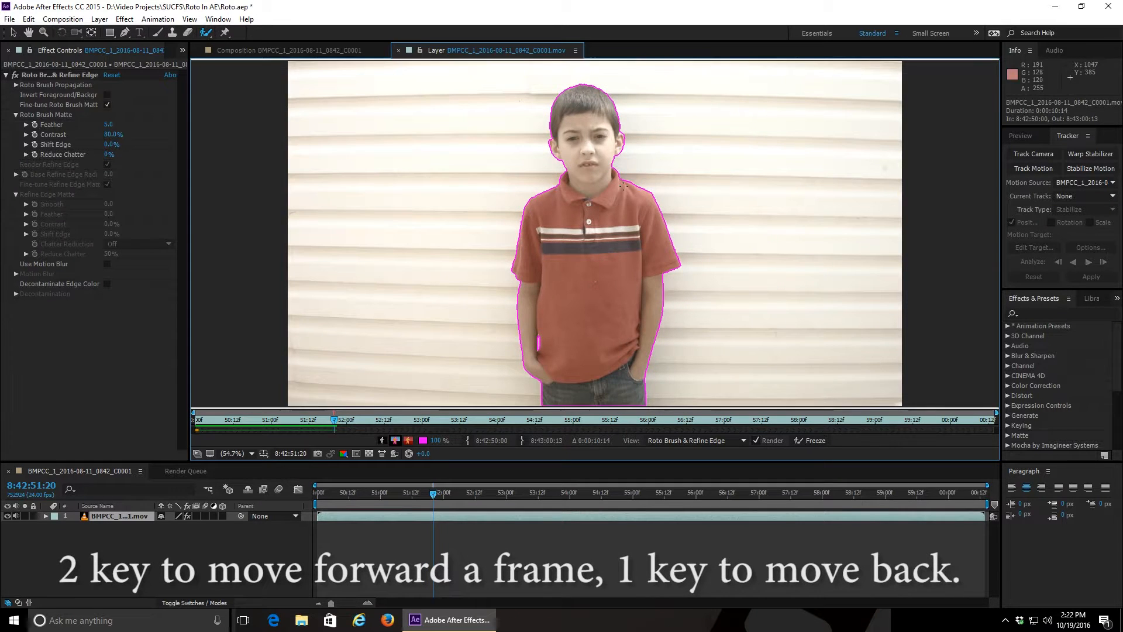
pyautogui.press('2')
pyautogui.press('2')
pyautogui.press('2')
pyautogui.press('2')
pyautogui.press('2')
pyautogui.press('2')
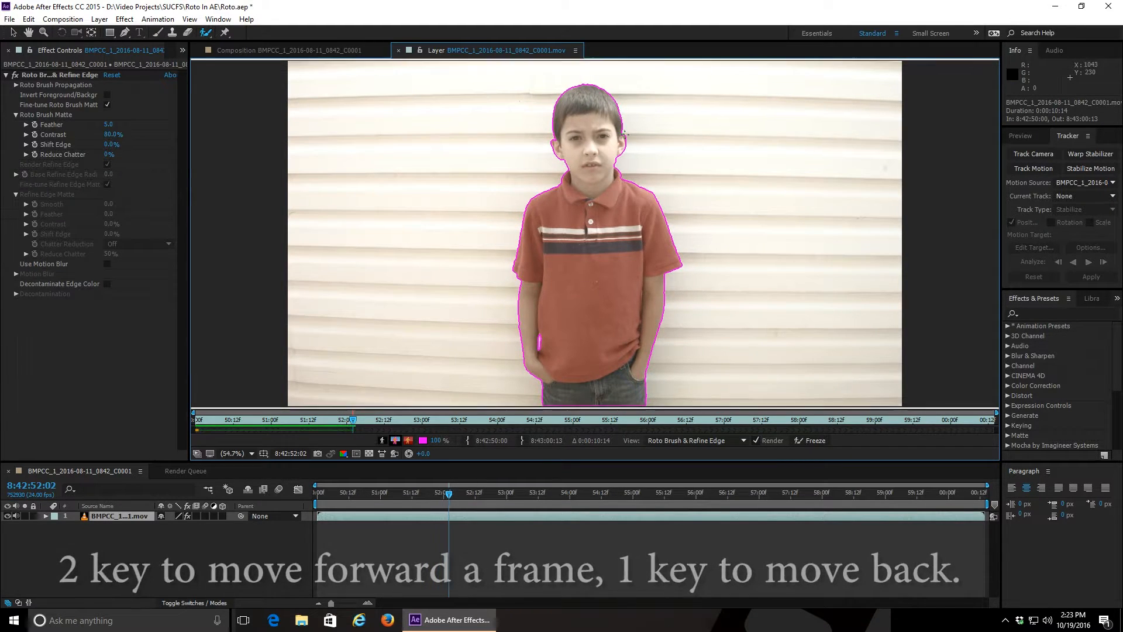
# Step: Continue propagating the boy's roto outline one frame at a time to 8:42:53:15
pyautogui.press('2')
pyautogui.press('2')
pyautogui.press('2')
pyautogui.press('2')
pyautogui.press('2')
pyautogui.press('2')
pyautogui.press('2')
pyautogui.press('2')
pyautogui.press('2')
pyautogui.press('2')
pyautogui.press('2')
pyautogui.press('2')
pyautogui.press('2')
pyautogui.press('2')
pyautogui.press('2')
pyautogui.press('2')
pyautogui.press('2')
pyautogui.press('2')
pyautogui.press('2')
pyautogui.press('2')
pyautogui.press('2')
pyautogui.press('2')
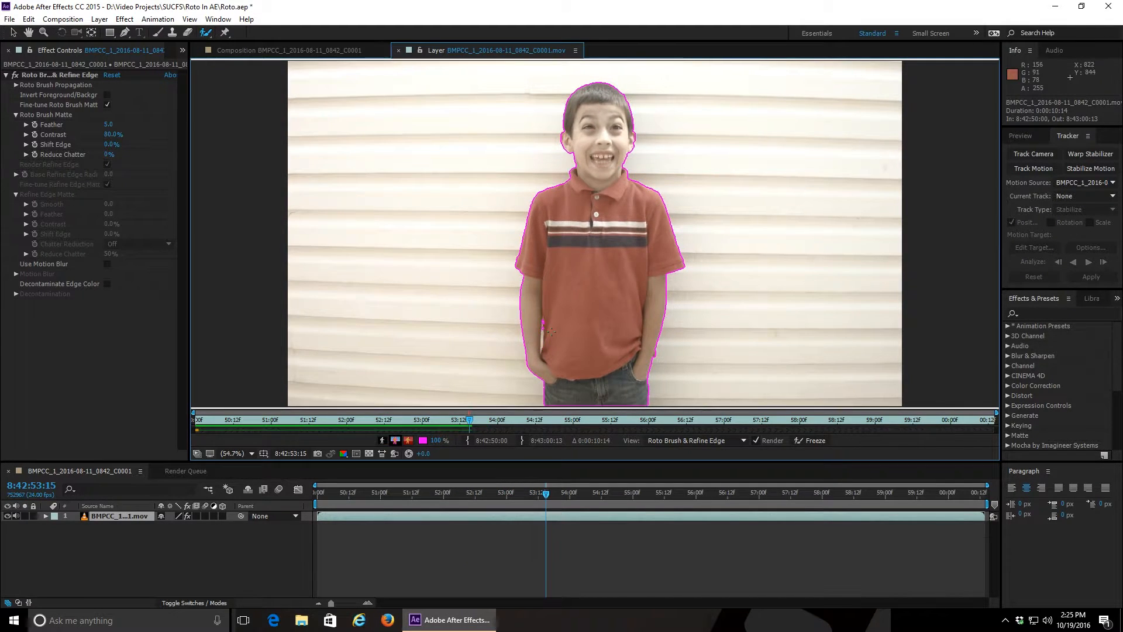
# Step: Undo the last stroke, paint a short one in the gap between arm and shirt, and advance the propagation to about 8:42:54:06
pyautogui.hotkey('ctrl', 'z')
pyautogui.moveTo(542, 330); pyautogui.dragTo(542, 352)
pyautogui.press('2')
pyautogui.press('2')
pyautogui.press('2')
pyautogui.press('2')
pyautogui.press('2')
pyautogui.press('2')
pyautogui.press('2')
pyautogui.press('2')
pyautogui.press('2')
pyautogui.press('2')
pyautogui.press('2')
pyautogui.press('2')
pyautogui.press('2')
pyautogui.press('2')
pyautogui.press('2')
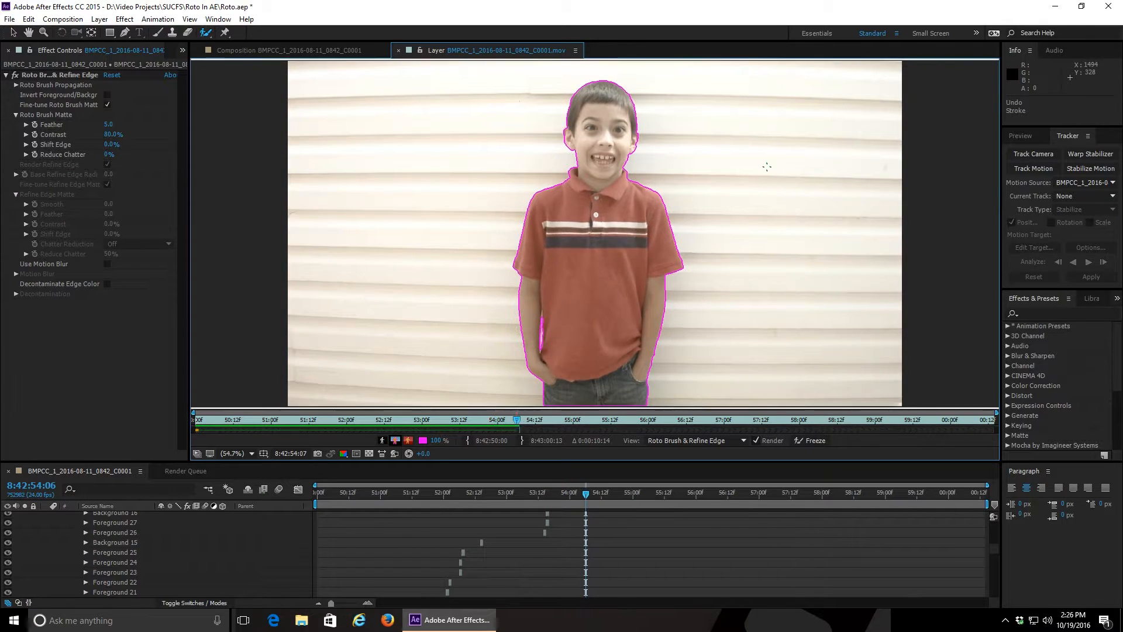
# Step: Advance the roto propagation frame by frame to 8:42:54:17, checking the outline
pyautogui.press('2')
pyautogui.press('2')
pyautogui.press('2')
pyautogui.press('2')
pyautogui.press('2')
pyautogui.press('2')
pyautogui.press('2')
pyautogui.press('2')
pyautogui.press('2')
pyautogui.press('2')
pyautogui.press('2')
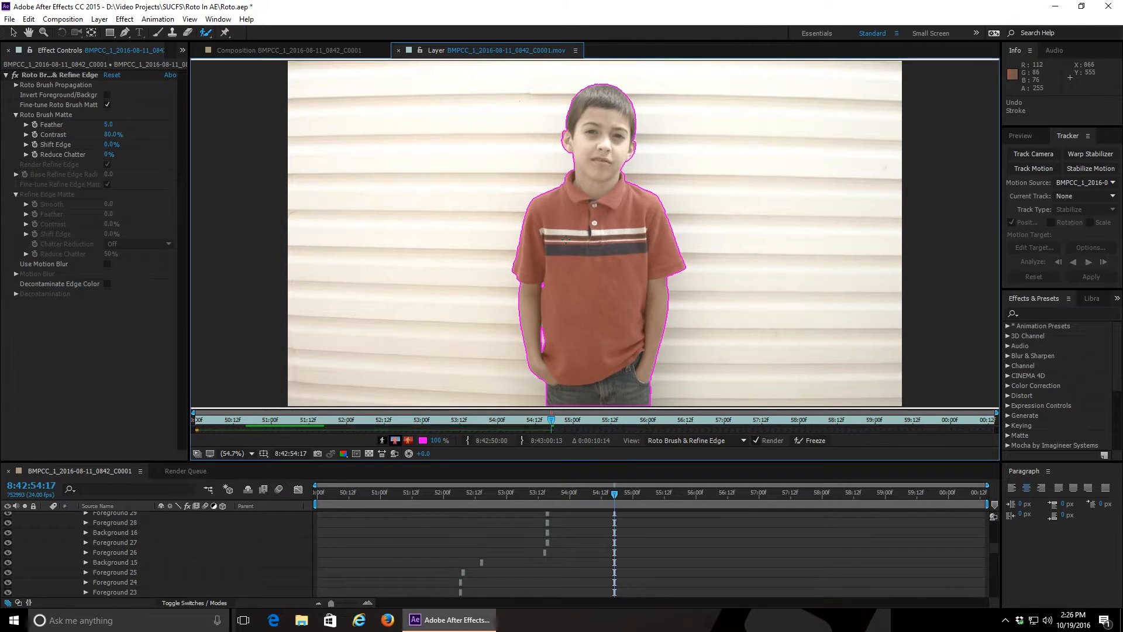
# Step: Propagate the roto outline one frame at a time to 8:42:54:23
pyautogui.press('2')
pyautogui.press('2')
pyautogui.press('2')
pyautogui.press('2')
pyautogui.press('2')
pyautogui.press('2')
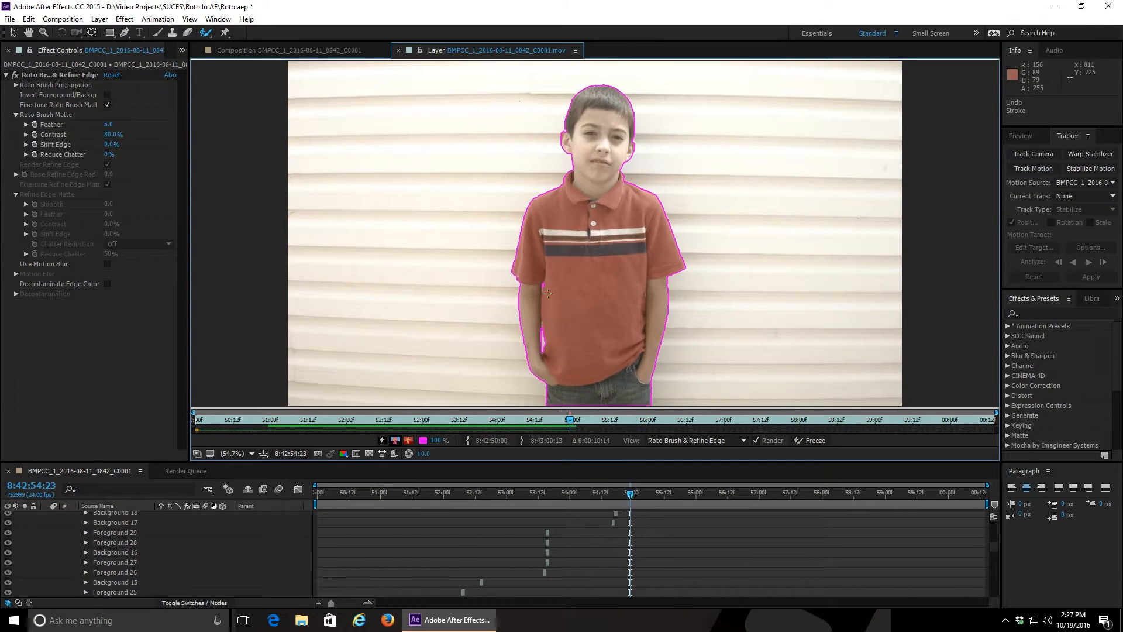
# Step: Step back through the frames to 8:42:54:17 to recheck the boy's outline
pyautogui.press('2')
pyautogui.press('1')
pyautogui.press('1')
pyautogui.press('1')
pyautogui.press('1')
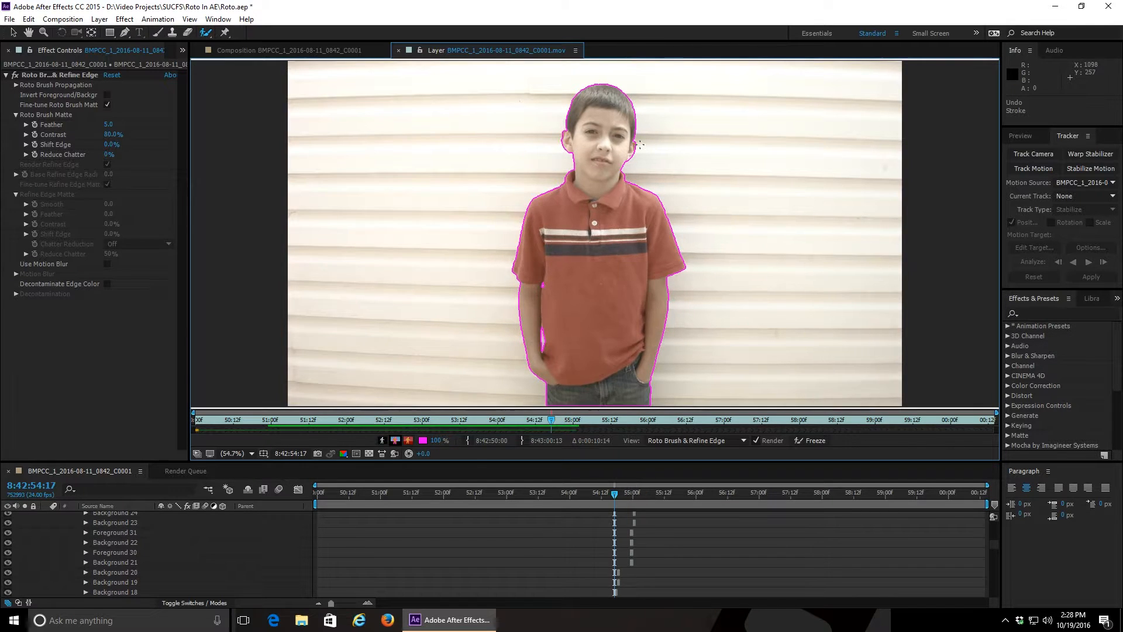
# Step: Advance the roto propagation frame by frame from 8:42:54:17 to 8:42:55:17, checking the edges around the arms and head
pyautogui.press('2')
pyautogui.press('2')
pyautogui.press('2')
pyautogui.press('2')
pyautogui.press('2')
pyautogui.press('2')
pyautogui.press('2')
pyautogui.press('2')
pyautogui.press('2')
pyautogui.press('2')
pyautogui.press('2')
pyautogui.press('2')
pyautogui.press('2')
pyautogui.press('2')
pyautogui.press('2')
pyautogui.press('2')
pyautogui.press('2')
pyautogui.press('2')
pyautogui.press('2')
pyautogui.press('2')
pyautogui.press('2')
pyautogui.press('2')
pyautogui.press('2')
pyautogui.press('2')
pyautogui.press('2')
pyautogui.press('2')
pyautogui.press('2')
pyautogui.press('2')
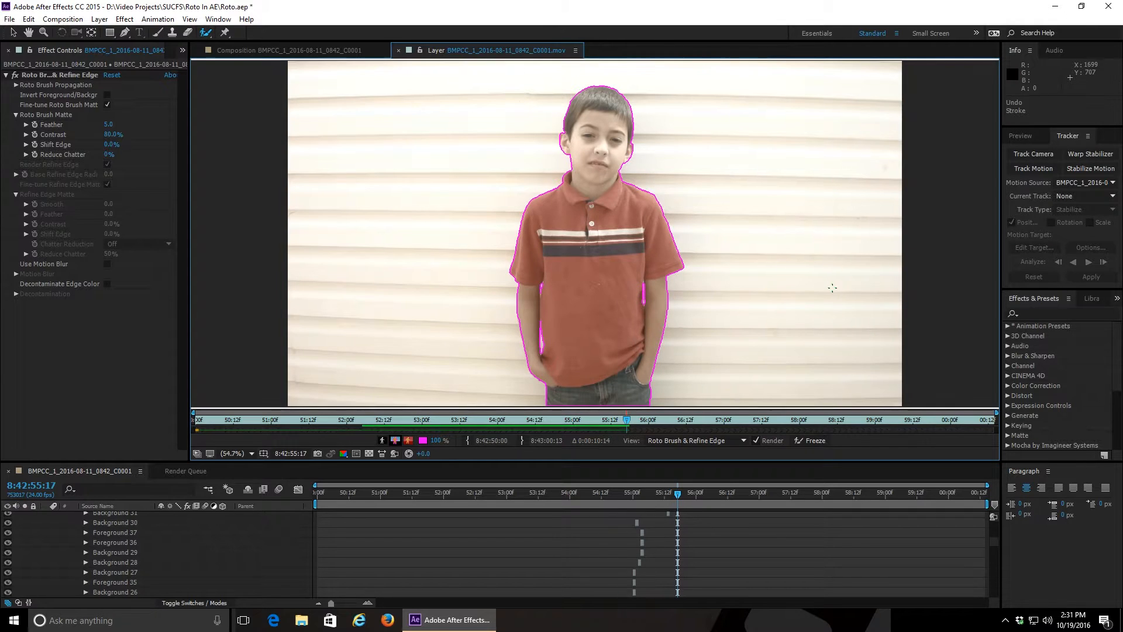
# Step: Propagate the roto outline a few more frames to 8:42:55:22
pyautogui.press('2')
pyautogui.press('2')
pyautogui.press('2')
pyautogui.press('2')
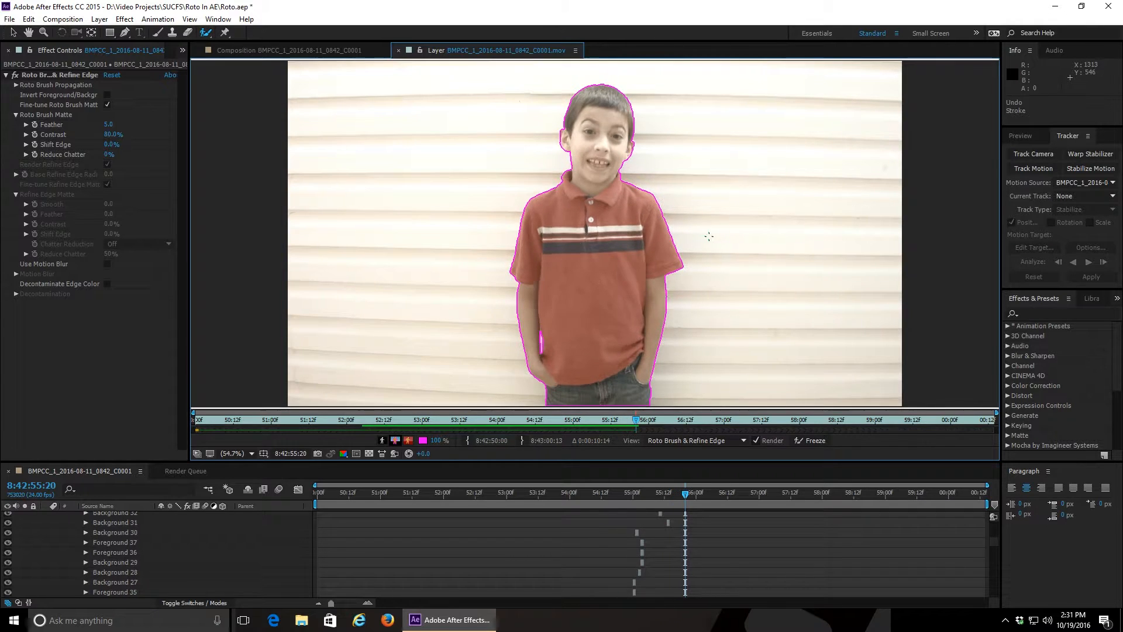
pyautogui.press('2')
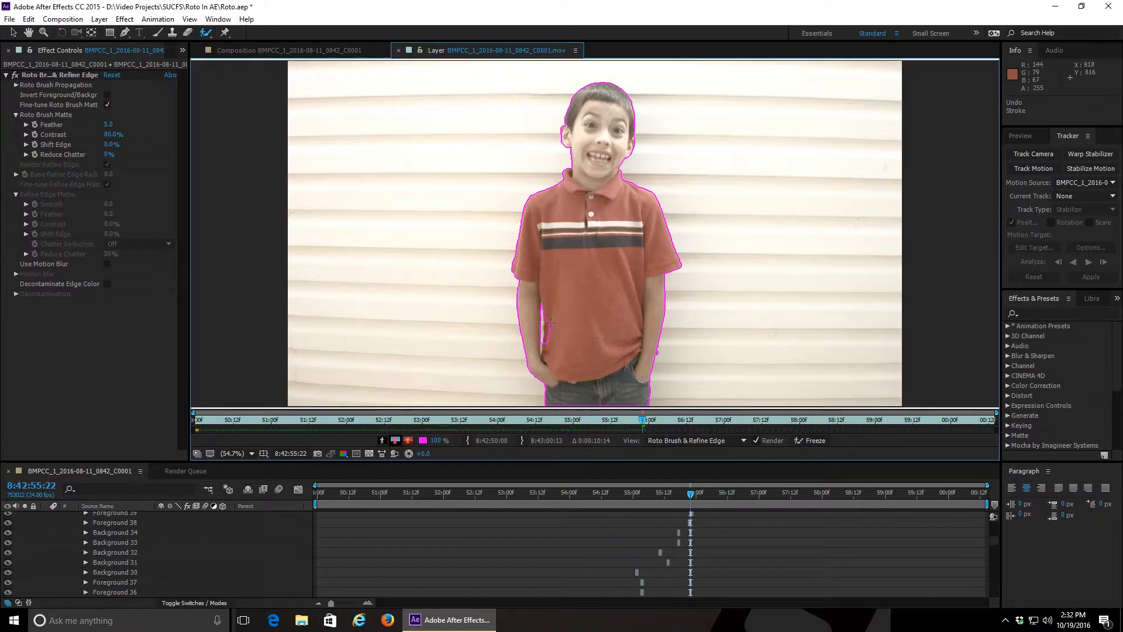
# Step: Advance the roto propagation frame by frame to 8:42:56:03, checking the matte outline
pyautogui.press('2')
pyautogui.press('2')
pyautogui.press('2')
pyautogui.press('2')
pyautogui.press('2')
pyautogui.press('2')
pyautogui.press('2')
pyautogui.press('2')
pyautogui.press('2')
pyautogui.press('2')
pyautogui.press('2')
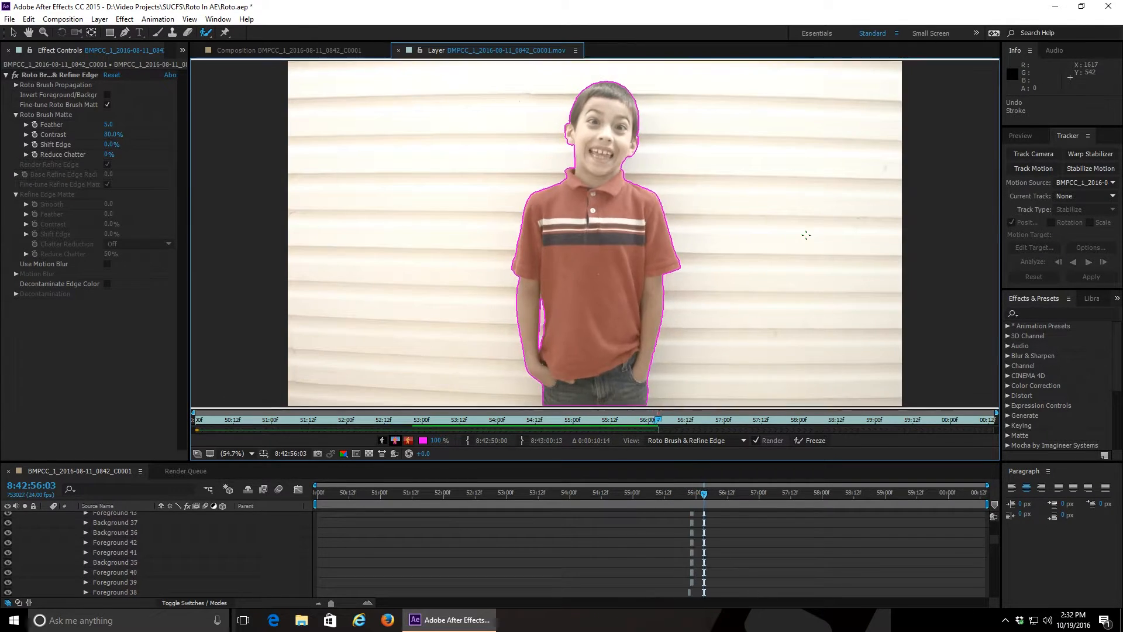
# Step: Step back through the frames to 8:42:56:02 to recheck the roto outline
pyautogui.press('1')
pyautogui.press('1')
pyautogui.press('1')
pyautogui.press('1')
pyautogui.press('1')
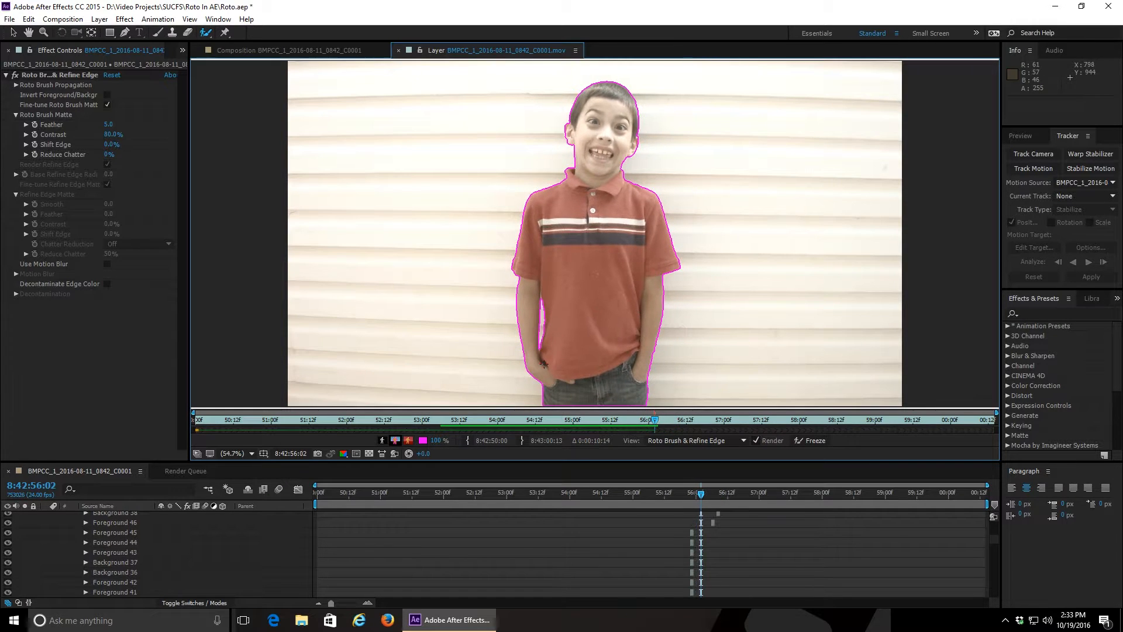
# Step: Continue the roto propagation frame by frame to 8:42:56:11, checking the boy's edges
pyautogui.press('2')
pyautogui.press('2')
pyautogui.press('2')
pyautogui.press('2')
pyautogui.press('2')
pyautogui.press('2')
pyautogui.press('2')
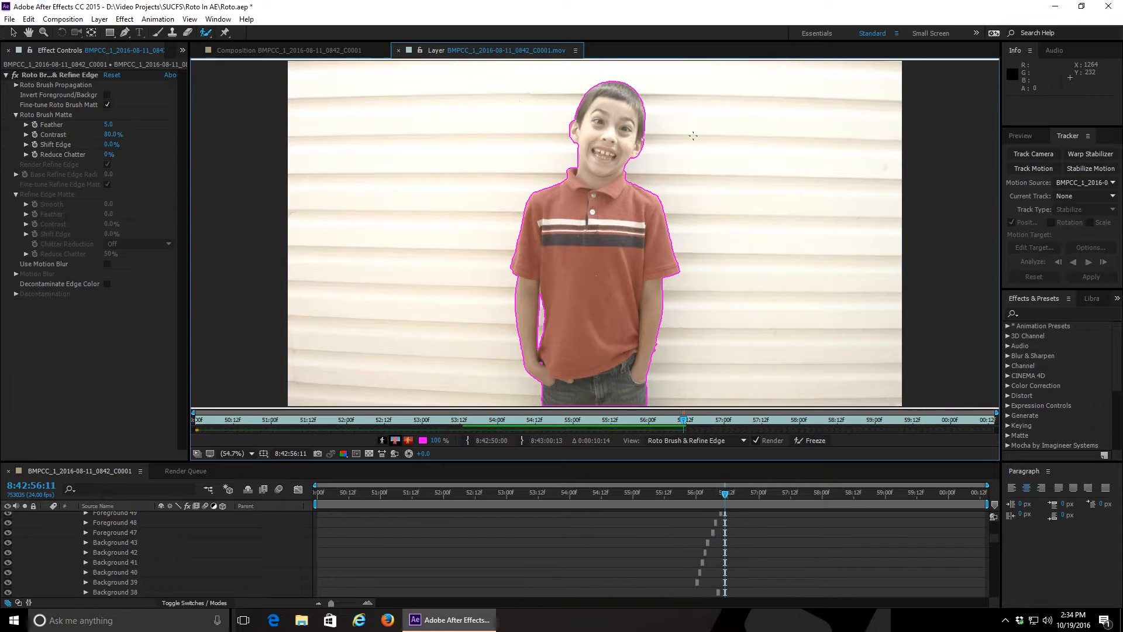
# Step: Undo the last roto stroke and advance the propagation frame by frame to 8:42:56:17
pyautogui.press('2')
pyautogui.hotkey('ctrl', 'z')
pyautogui.press('2')
pyautogui.press('2')
pyautogui.press('2')
pyautogui.press('2')
pyautogui.press('2')
pyautogui.press('2')
pyautogui.press('2')
pyautogui.press('2')
pyautogui.press('2')
pyautogui.press('2')
pyautogui.press('2')
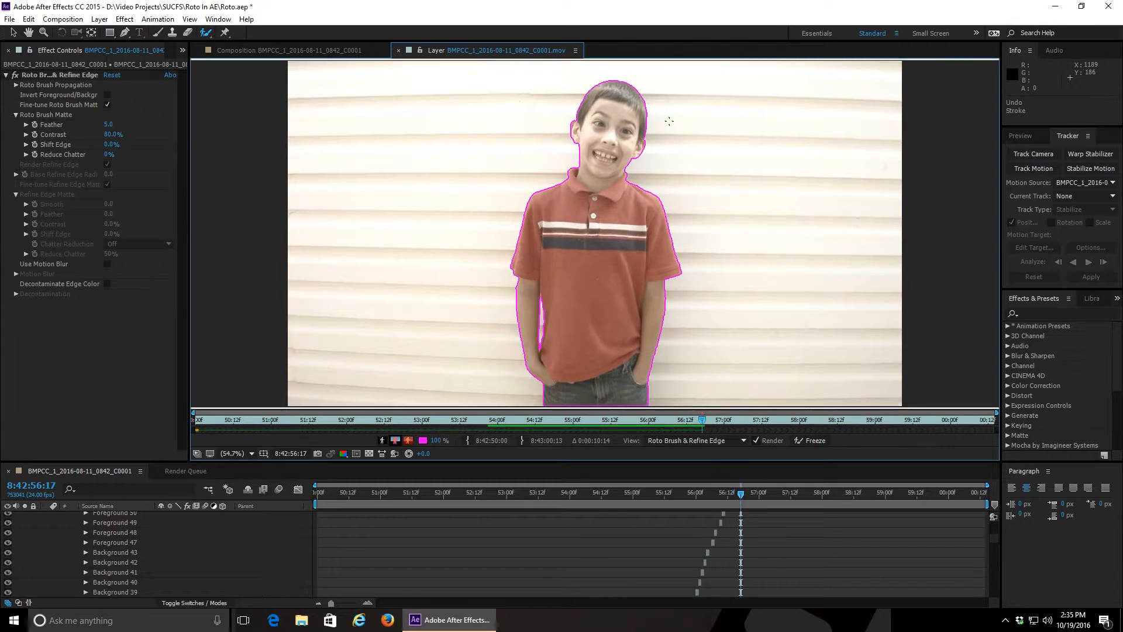
# Step: Propagate the boy's roto outline frame by frame to 8:42:57:05
pyautogui.press('2')
pyautogui.press('2')
pyautogui.press('2')
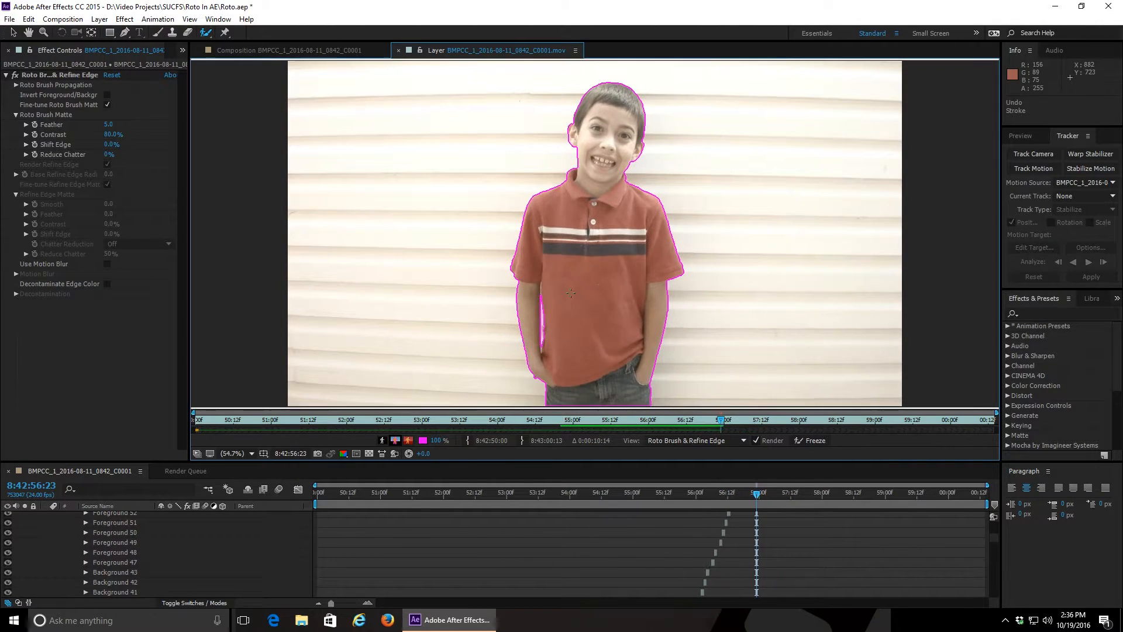
pyautogui.press('2')
pyautogui.press('2')
pyautogui.press('2')
pyautogui.press('2')
pyautogui.press('2')
pyautogui.press('2')
pyautogui.press('2')
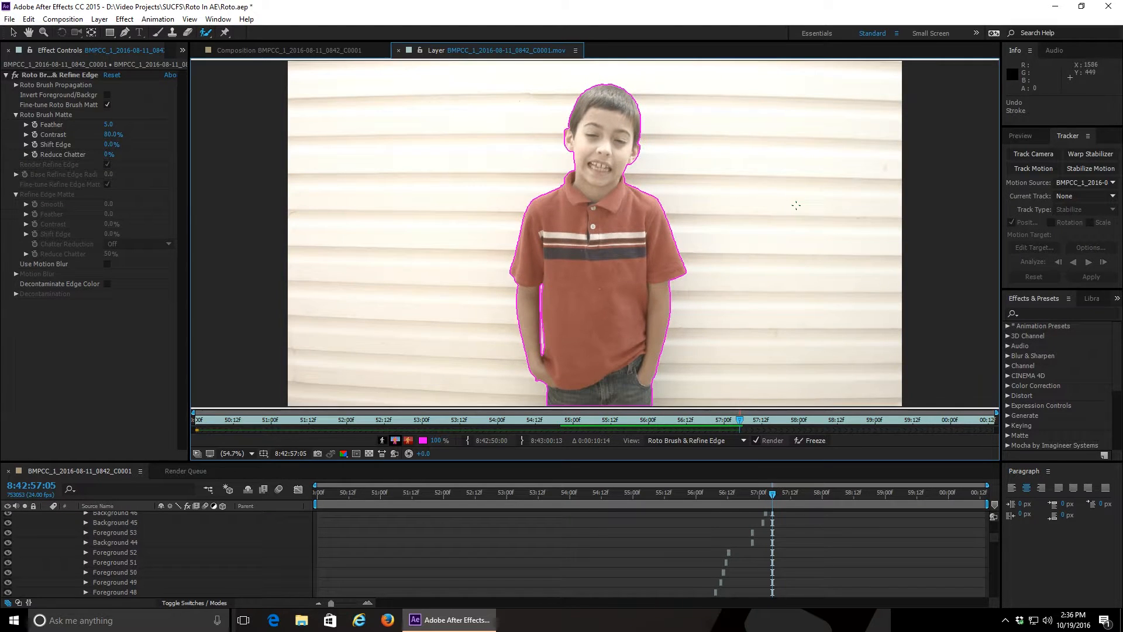
# Step: Propagate the boy's roto outline frame by frame to 8:42:57:10
pyautogui.press('2')
pyautogui.press('2')
pyautogui.press('2')
pyautogui.press('2')
pyautogui.press('2')
pyautogui.press('2')
pyautogui.press('2')
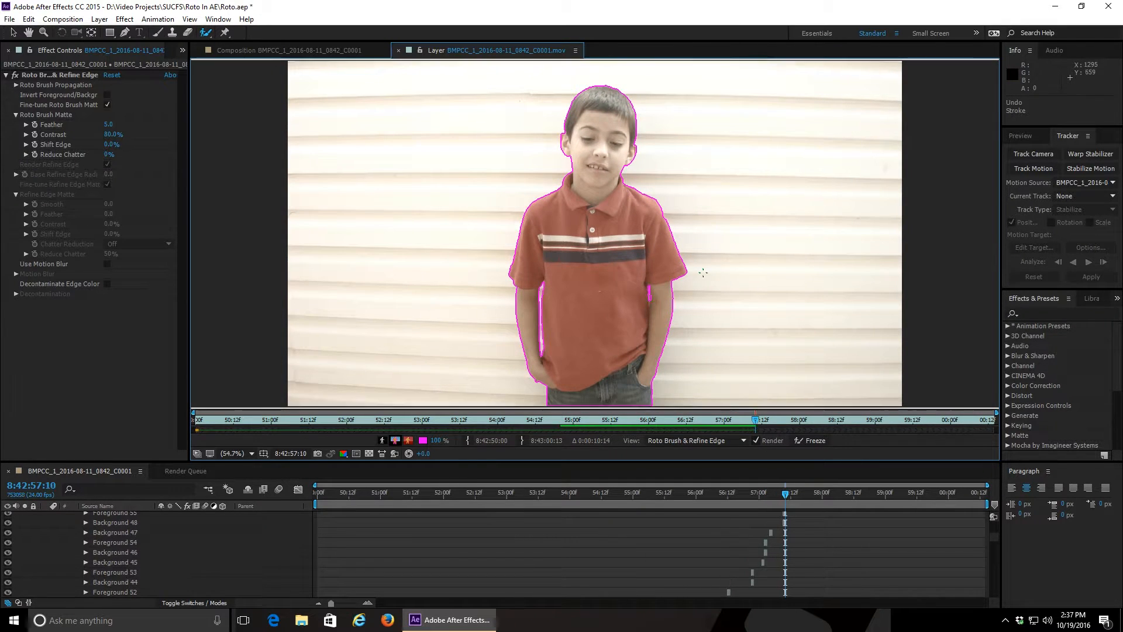
# Step: Continue through the frames to 8:42:58:02, checking the roto outline around the boy
pyautogui.press('1')
pyautogui.press('1')
pyautogui.press('1')
pyautogui.press('1')
pyautogui.press('1')
pyautogui.press('1')
pyautogui.press('1')
pyautogui.press('1')
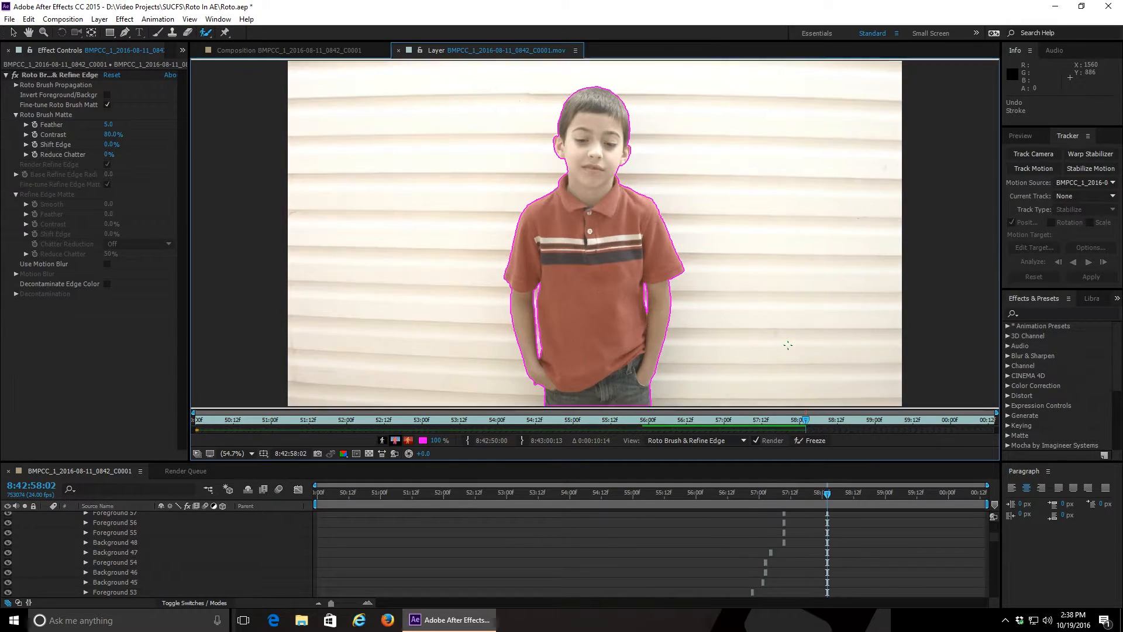
# Step: Return to 8:42:57:14 and recheck the boy's roto outline frame by frame to 8:42:57:18
pyautogui.press('2')
pyautogui.press('2')
pyautogui.press('2')
pyautogui.press('2')
pyautogui.press('2')
pyautogui.press('2')
pyautogui.press('2')
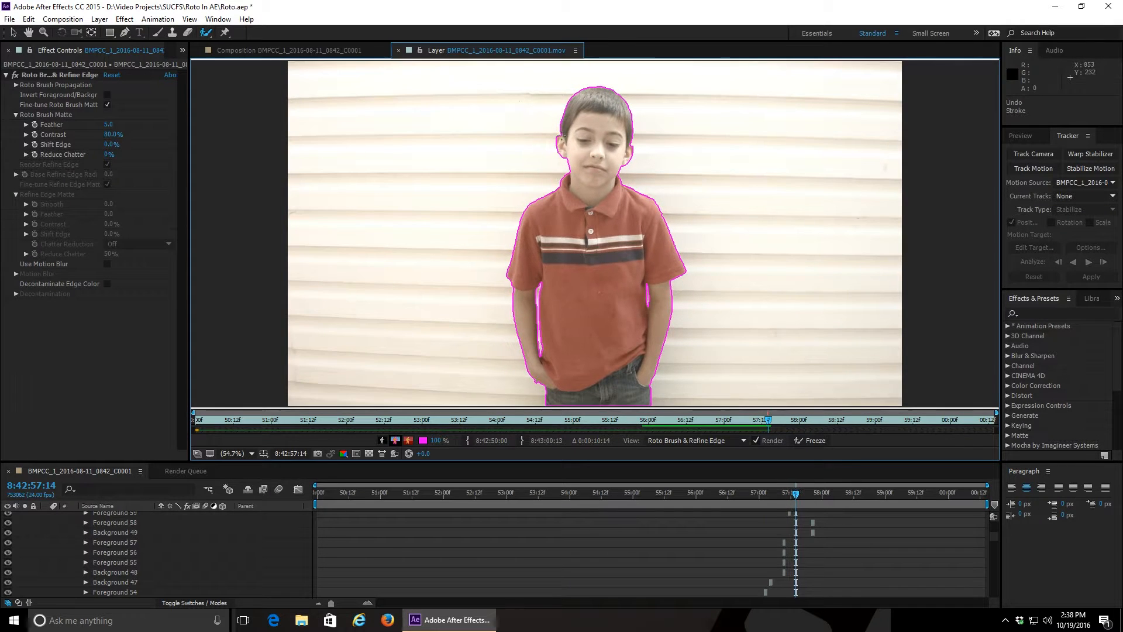
pyautogui.press('2')
pyautogui.press('2')
pyautogui.press('2')
pyautogui.press('2')
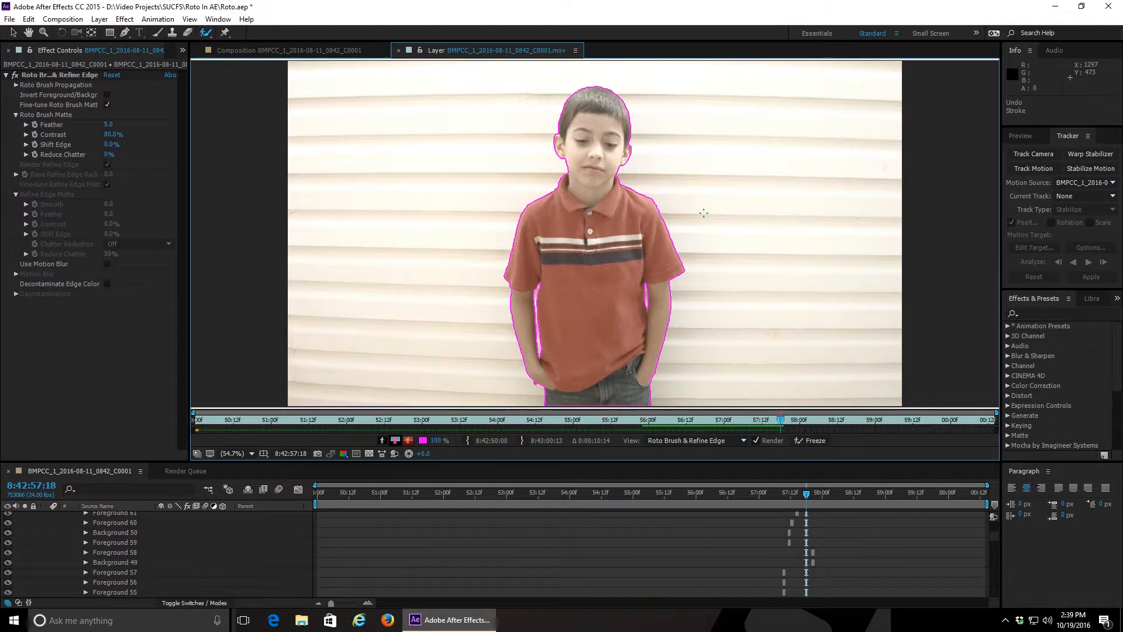
# Step: Propagate the boy's roto outline frame by frame to 8:42:58:04
pyautogui.press('2')
pyautogui.press('2')
pyautogui.press('2')
pyautogui.press('2')
pyautogui.press('2')
pyautogui.press('2')
pyautogui.press('2')
pyautogui.press('2')
pyautogui.press('2')
pyautogui.press('2')
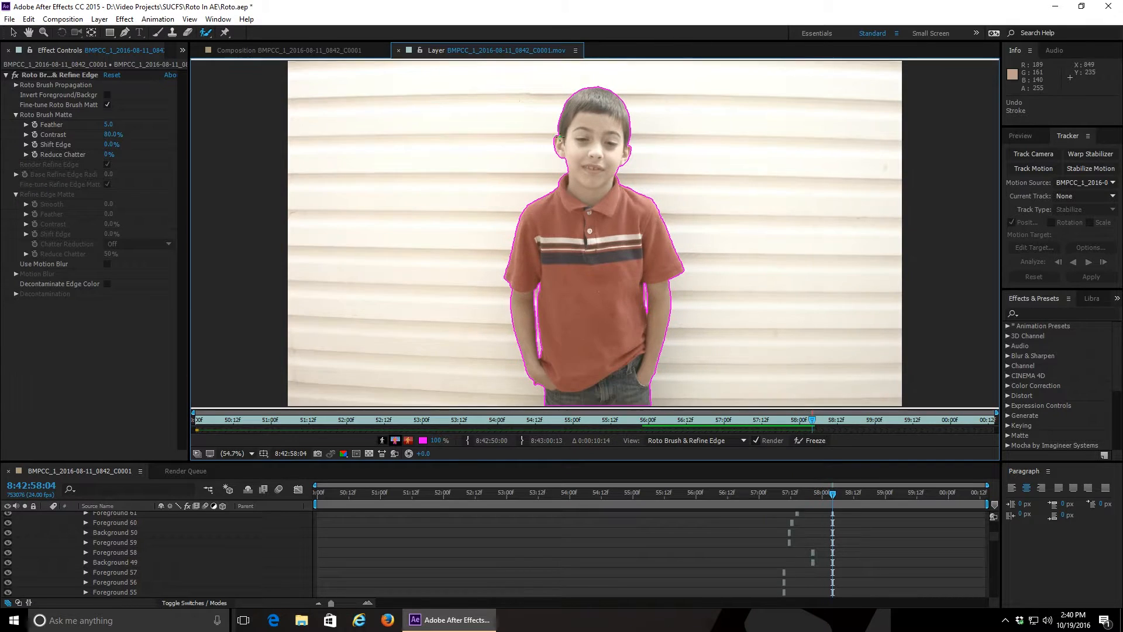
# Step: Advance the roto propagation frame by frame to 8:42:58:09, checking the head and arm edges
pyautogui.press('2')
pyautogui.press('2')
pyautogui.press('2')
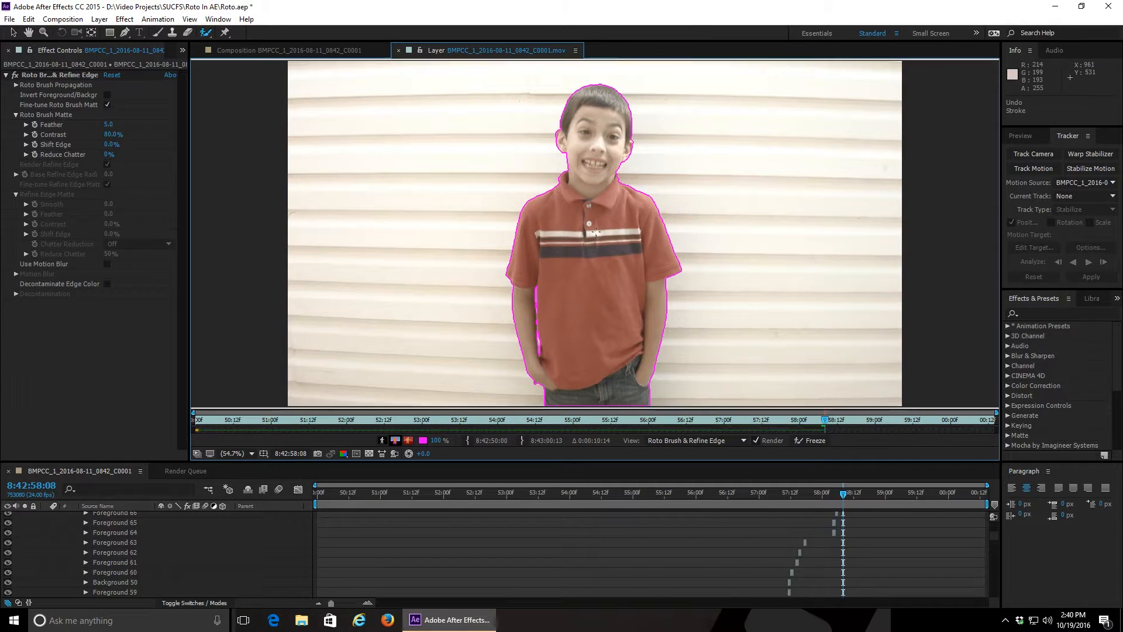
pyautogui.press('2')
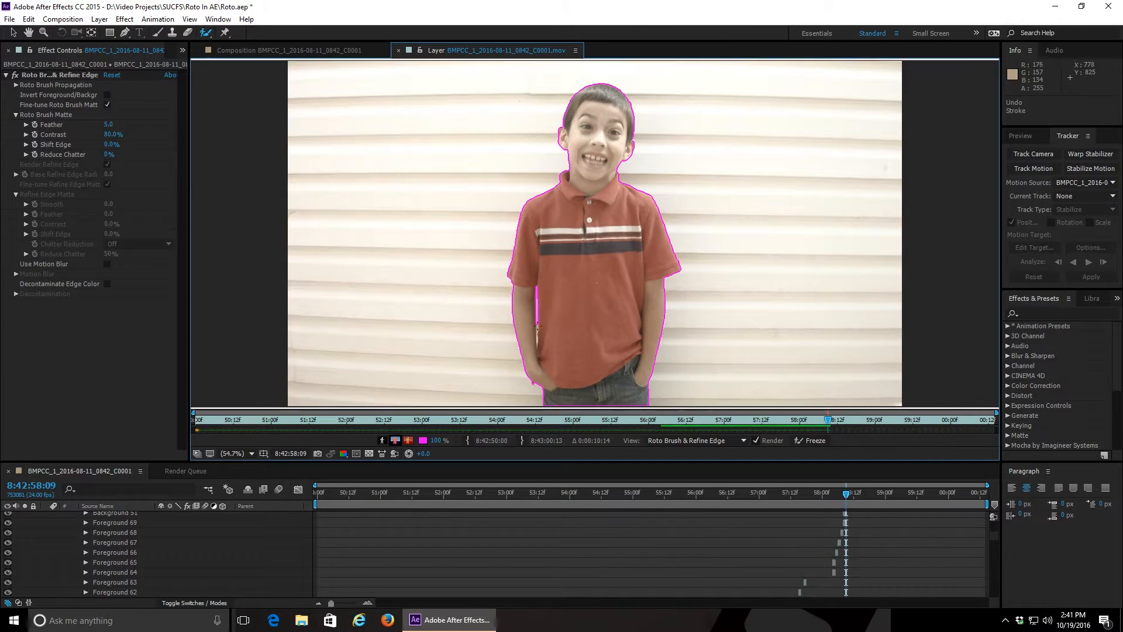
# Step: Propagate the boy's roto outline frame by frame to 8:42:58:12
pyautogui.press('2')
pyautogui.press('2')
pyautogui.press('2')
pyautogui.press('2')
pyautogui.press('2')
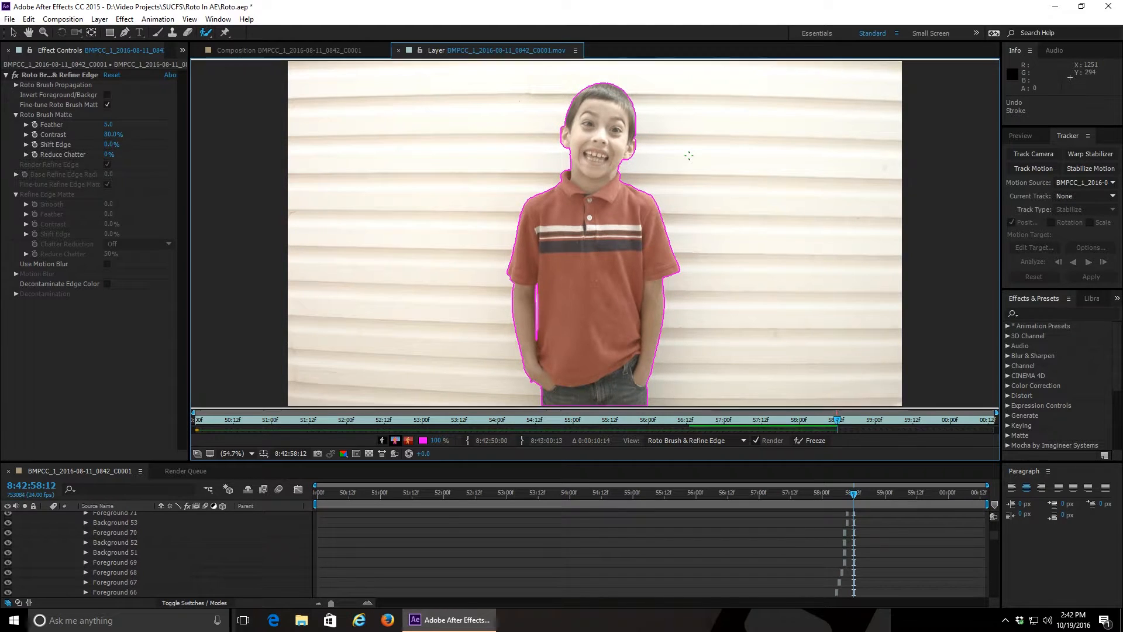
# Step: Continue the roto propagation frame by frame to 8:42:58:18, checking the boy's ear and neck edges
pyautogui.press('2')
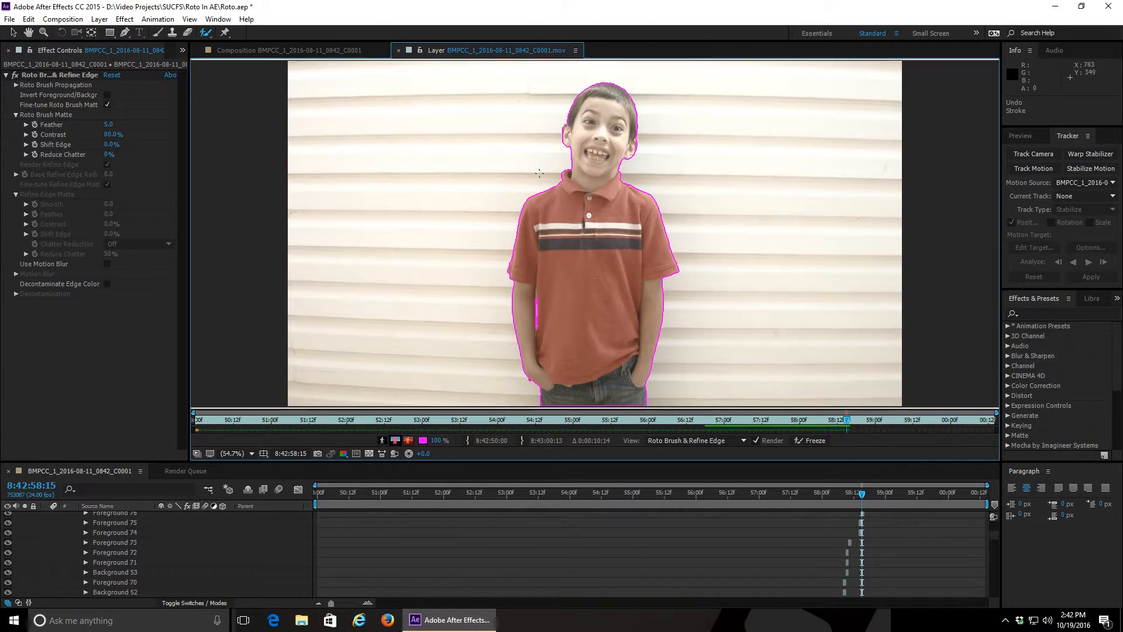
pyautogui.press('2')
pyautogui.press('2')
pyautogui.press('2')
pyautogui.press('2')
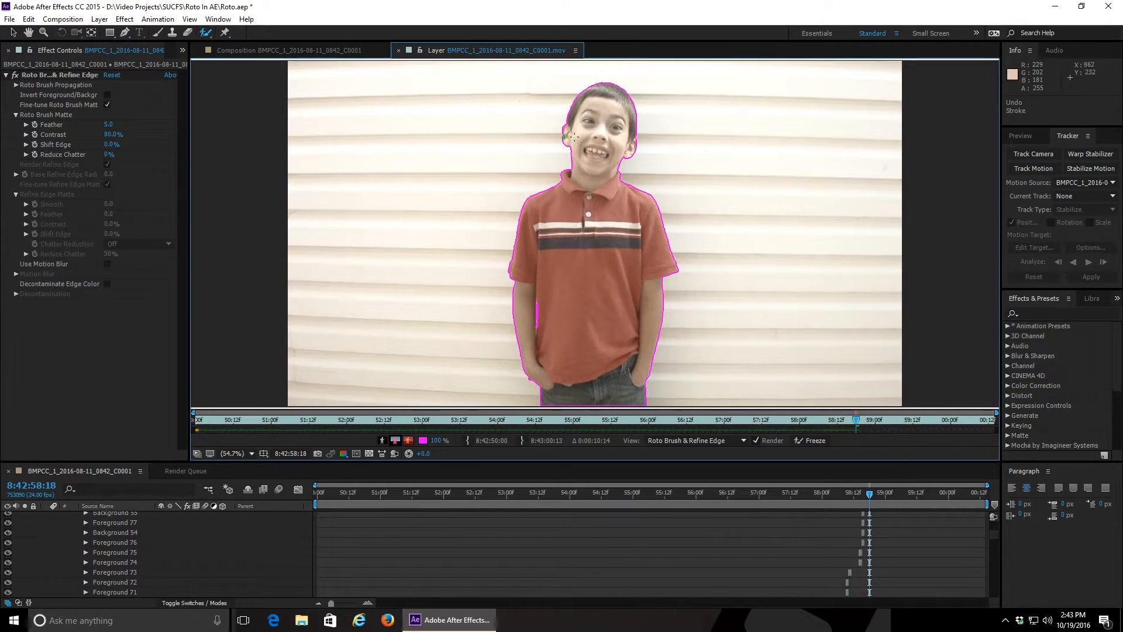
# Step: Propagate the boy's roto outline frame by frame to 8:42:59:07
pyautogui.press('2')
pyautogui.press('2')
pyautogui.press('2')
pyautogui.press('2')
pyautogui.press('2')
pyautogui.press('2')
pyautogui.press('2')
pyautogui.press('2')
pyautogui.press('2')
pyautogui.press('2')
pyautogui.press('2')
pyautogui.press('2')
pyautogui.press('2')
pyautogui.press('2')
pyautogui.press('2')
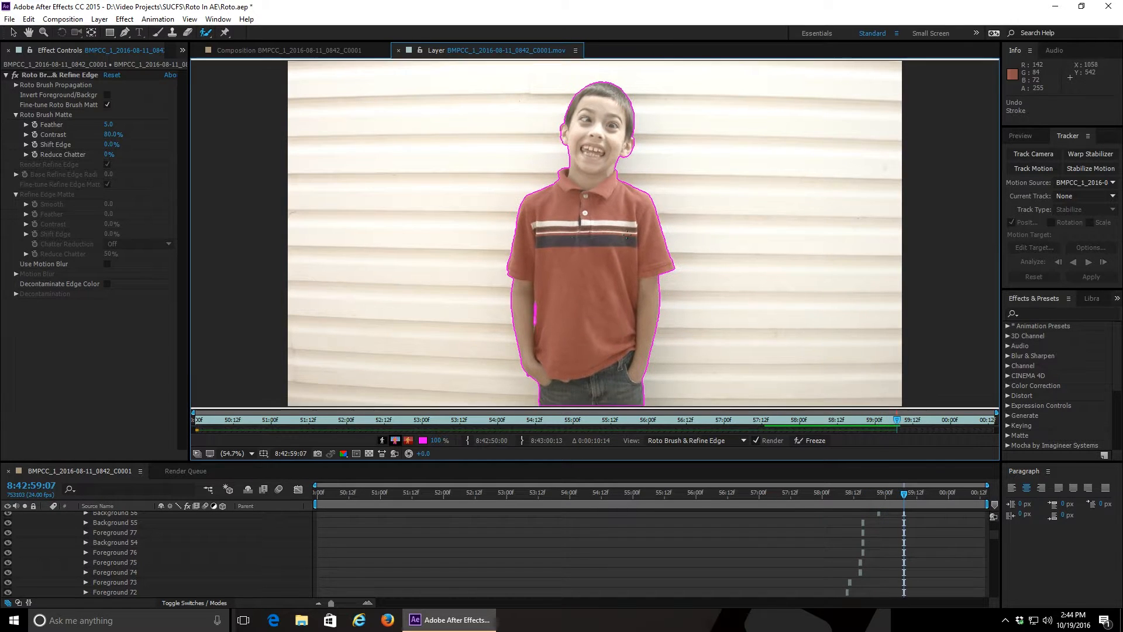
# Step: Propagate the boy's roto outline frame by frame to 8:42:59:21
pyautogui.press('2')
pyautogui.press('2')
pyautogui.press('2')
pyautogui.press('2')
pyautogui.press('2')
pyautogui.press('2')
pyautogui.press('2')
pyautogui.press('2')
pyautogui.press('2')
pyautogui.press('2')
pyautogui.press('2')
pyautogui.press('2')
pyautogui.press('2')
pyautogui.press('2')
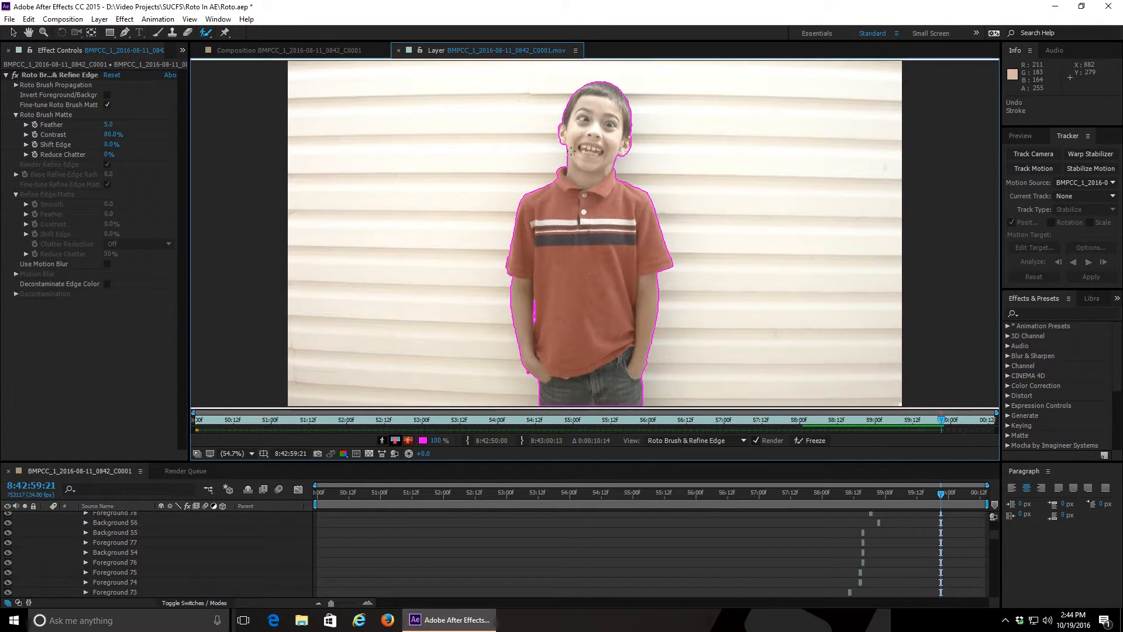
# Step: Propagate the roto outline to the clip's last frame at 8:43:00:13 and freeze the Roto Brush propagation
pyautogui.press('2')
pyautogui.press('2')
pyautogui.press('2')
pyautogui.press('2')
pyautogui.press('2')
pyautogui.press('2')
pyautogui.press('2')
pyautogui.press('2')
pyautogui.press('2')
pyautogui.press('2')
pyautogui.press('2')
pyautogui.press('2')
pyautogui.press('2')
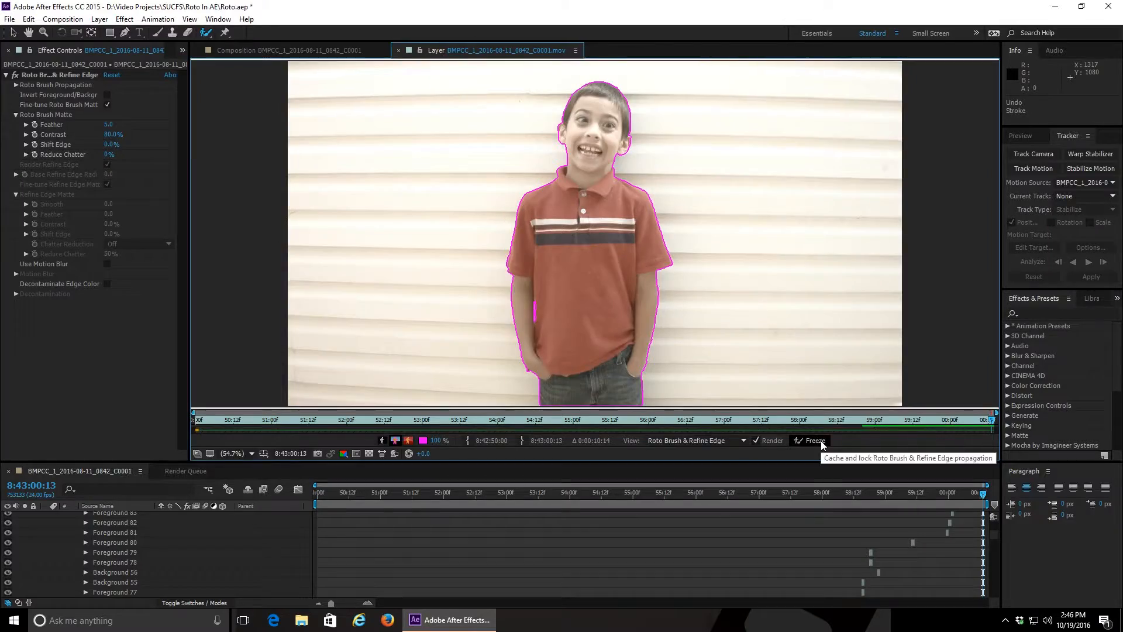
pyautogui.click(817, 441)
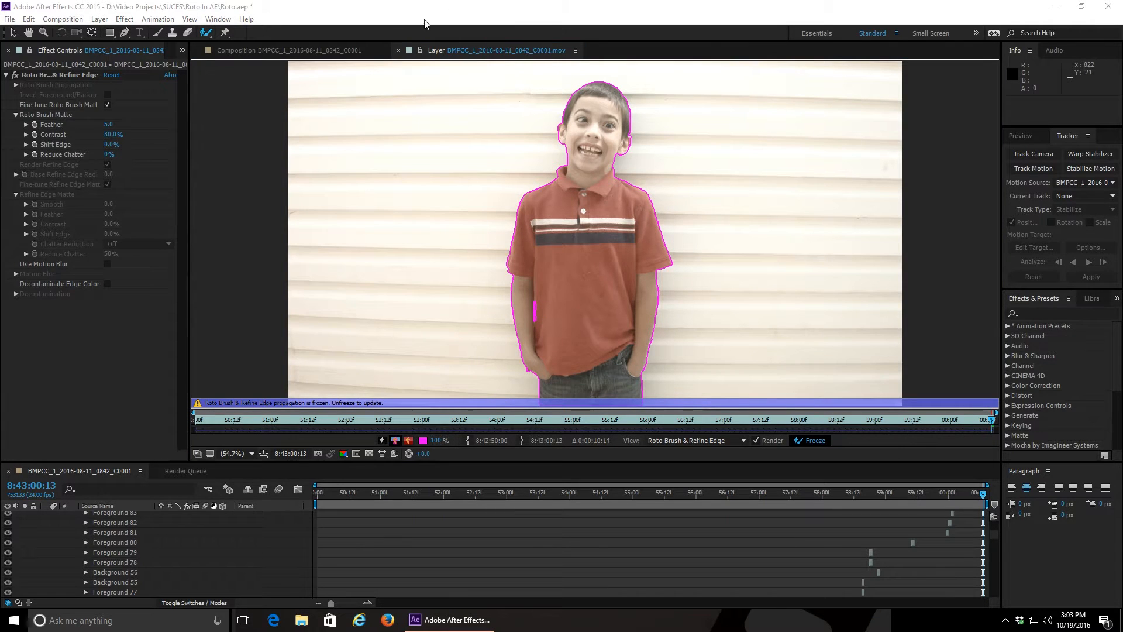
# Step: Preview the rotoscoped boy in the composition from the first frame
pyautogui.click(284, 52)
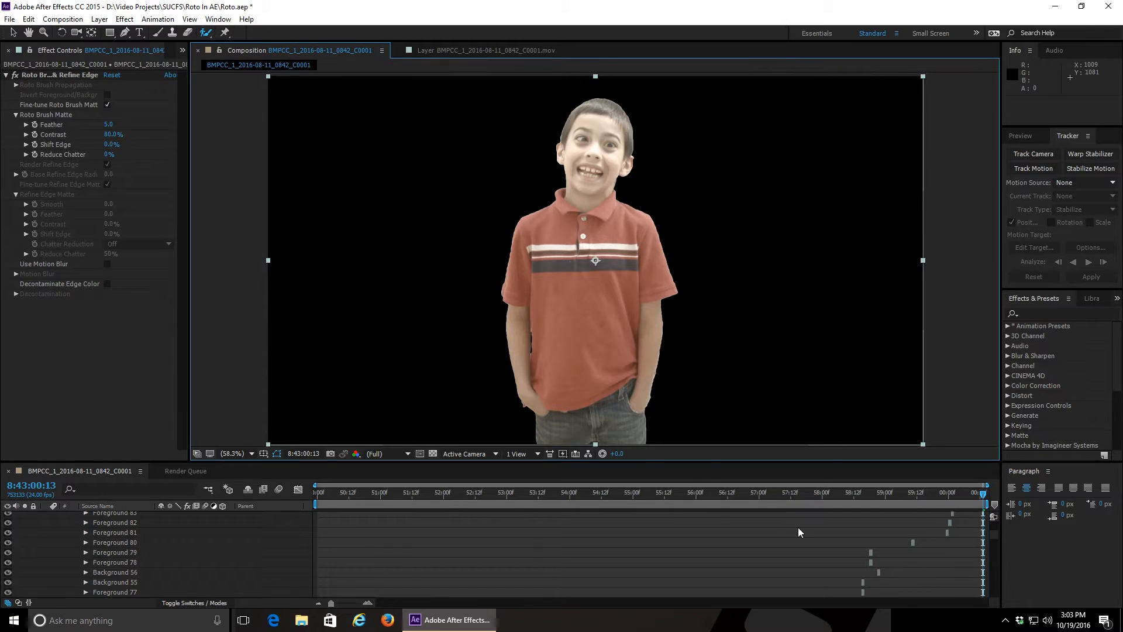
pyautogui.moveTo(896, 490); pyautogui.dragTo(317, 498)
pyautogui.press('space')
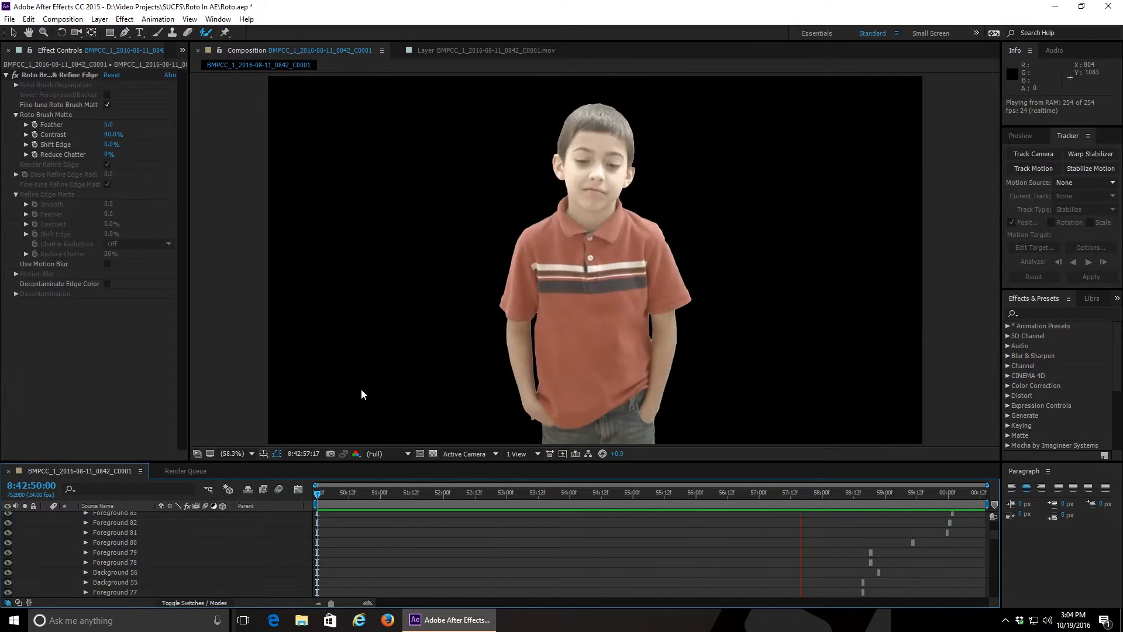
pyautogui.press('space')
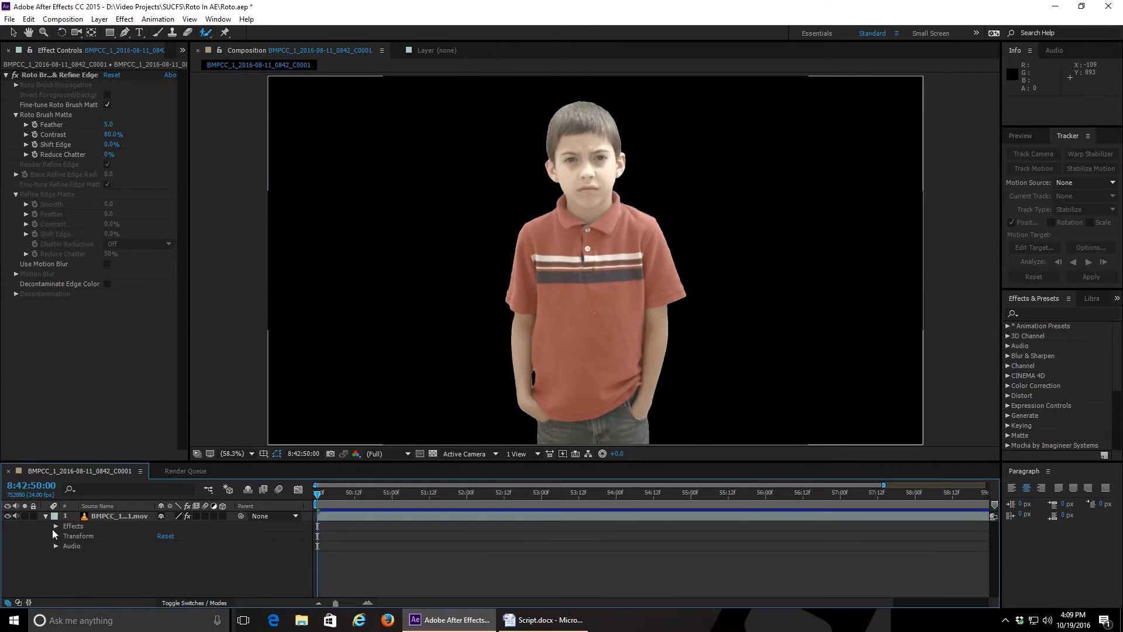
pyautogui.click(75, 556)
pyautogui.click(74, 556)
pyautogui.moveTo(162, 533)
pyautogui.mouseDown()
pyautogui.moveTo(202, 534)
pyautogui.moveTo(189, 535)
pyautogui.mouseUp()
pyautogui.moveTo(336, 494); pyautogui.dragTo(23, 595)
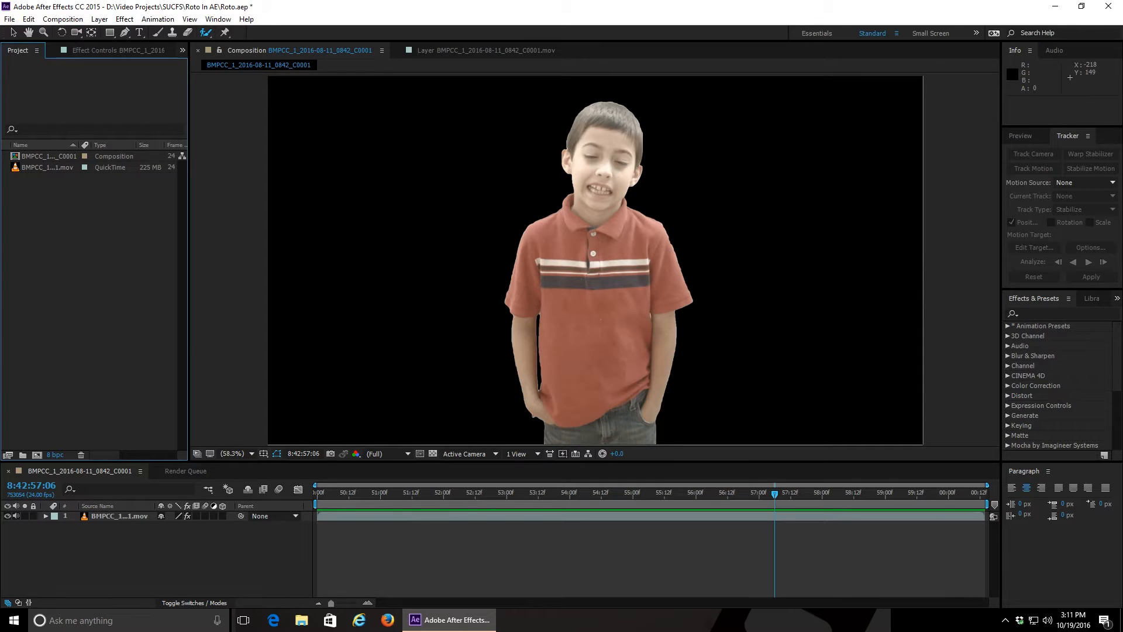
# Step: Try the flower-field JPEG as a background layer beneath the boy's footage and remove that layer
pyautogui.moveTo(0, 327); pyautogui.dragTo(103, 326)
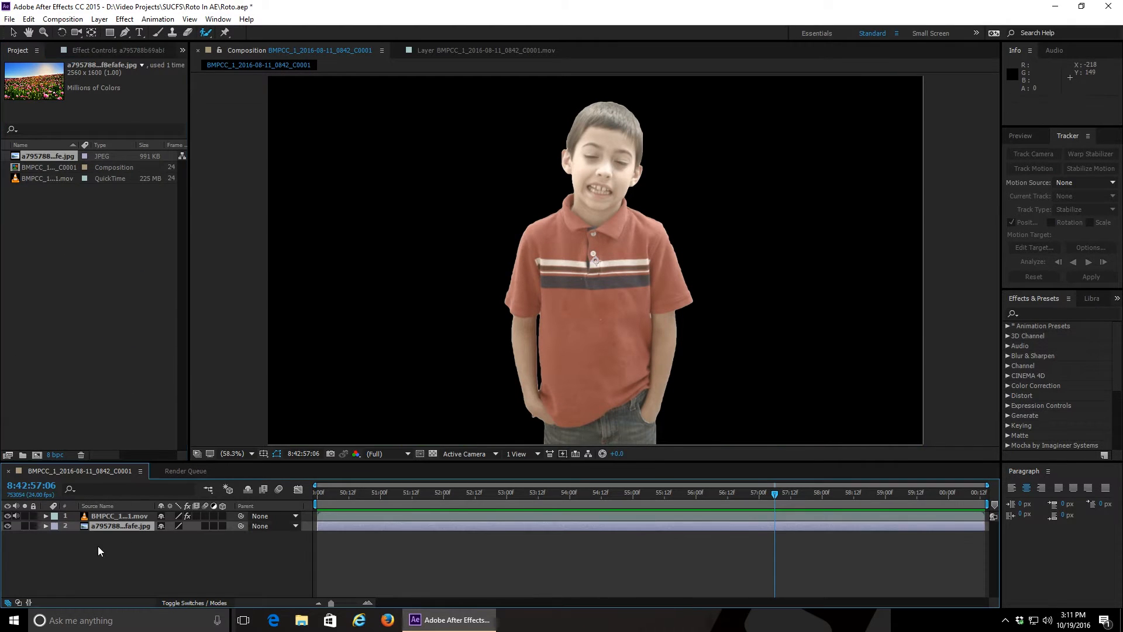
pyautogui.moveTo(98, 552); pyautogui.dragTo(115, 542)
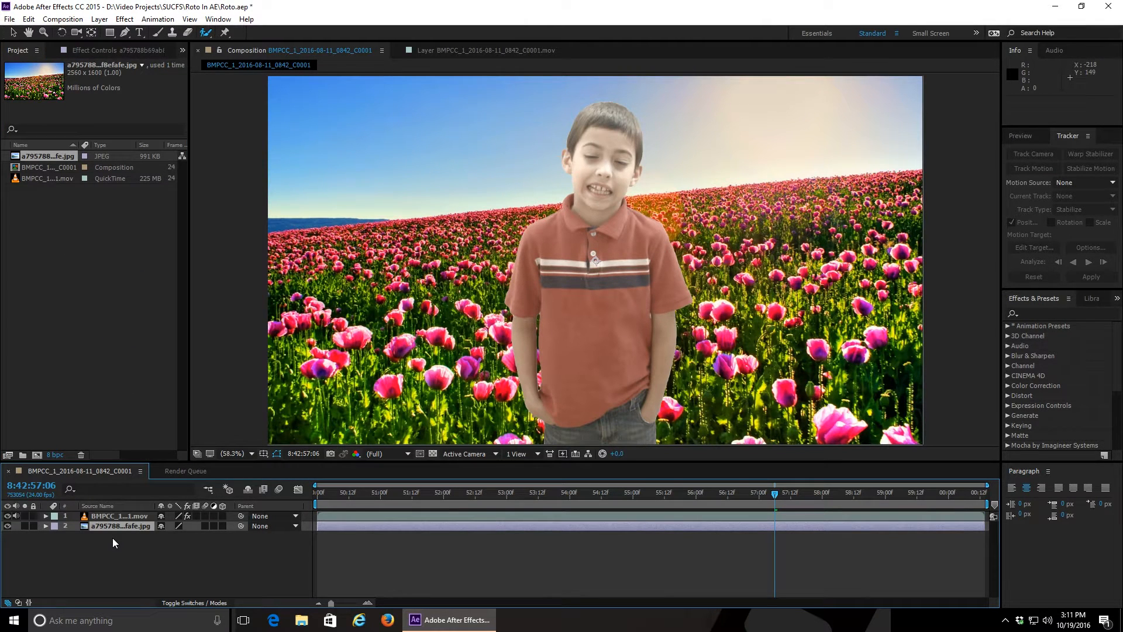
pyautogui.press('Delete')
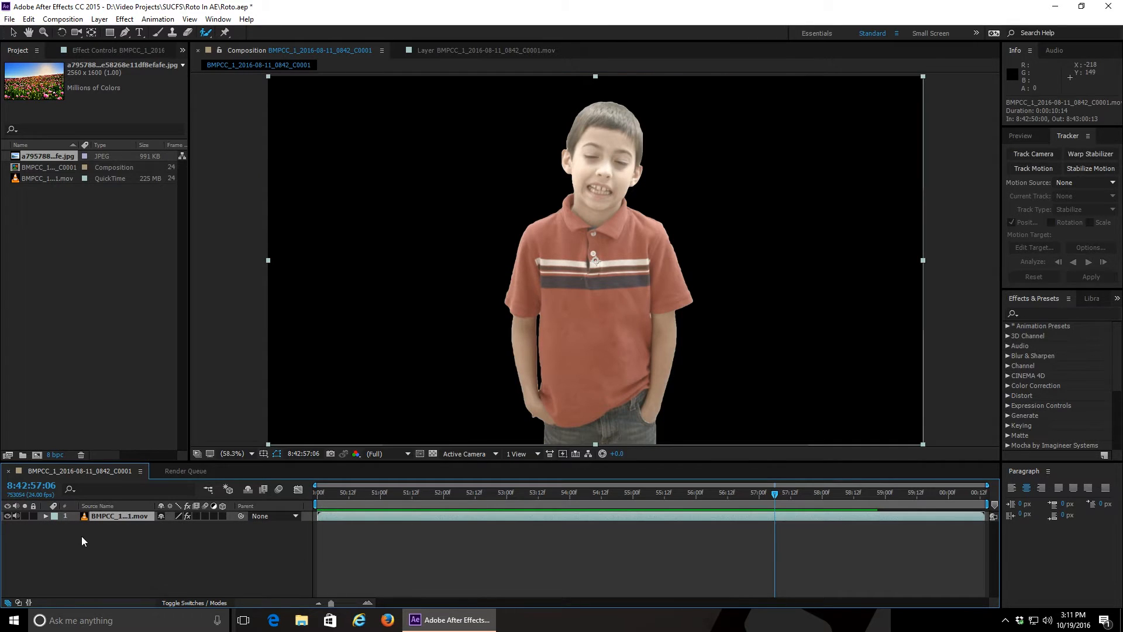
# Step: Duplicate the boy's footage layer and delete the Roto Brush & Refine Edge effect from the lower copy
pyautogui.hotkey('ctrl', 'd')
pyautogui.click(88, 525)
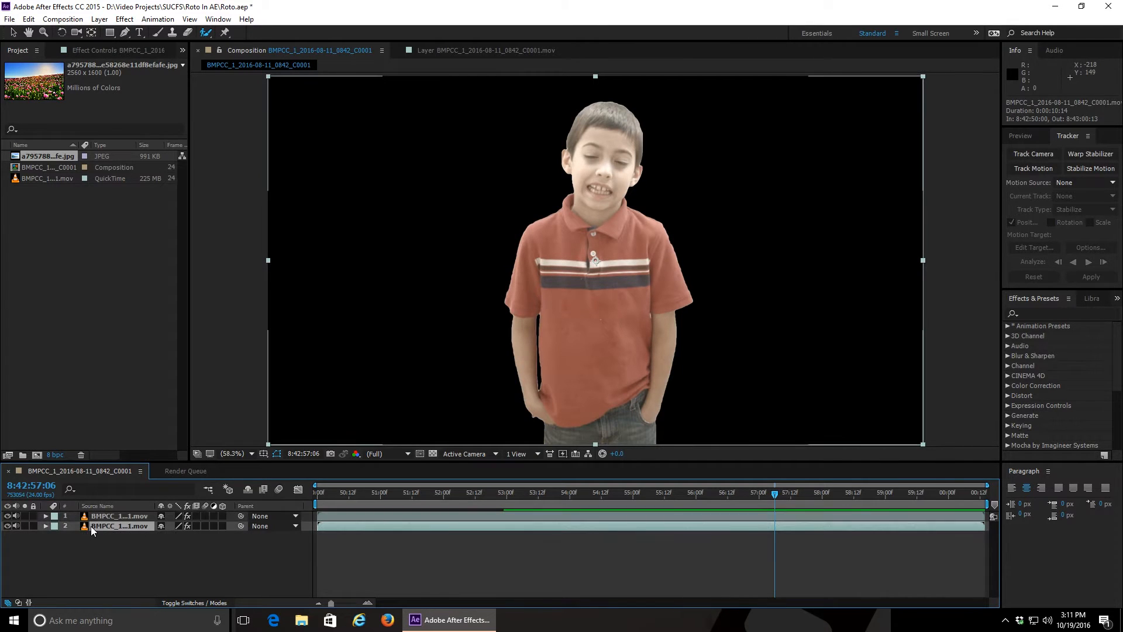
pyautogui.click(107, 50)
pyautogui.click(45, 76)
pyautogui.press('Delete')
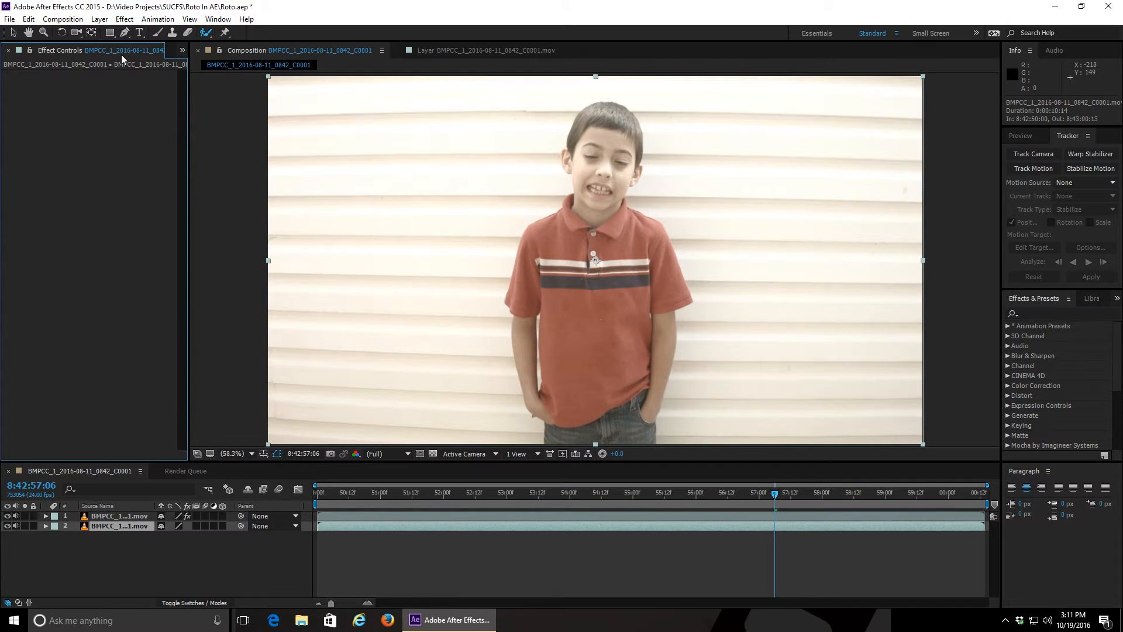
# Step: Replace the Liquify effect on the upper footage layer with Ripple, using radius 100 and a center at 960.0, 579.4
pyautogui.click(121, 518)
pyautogui.click(125, 18)
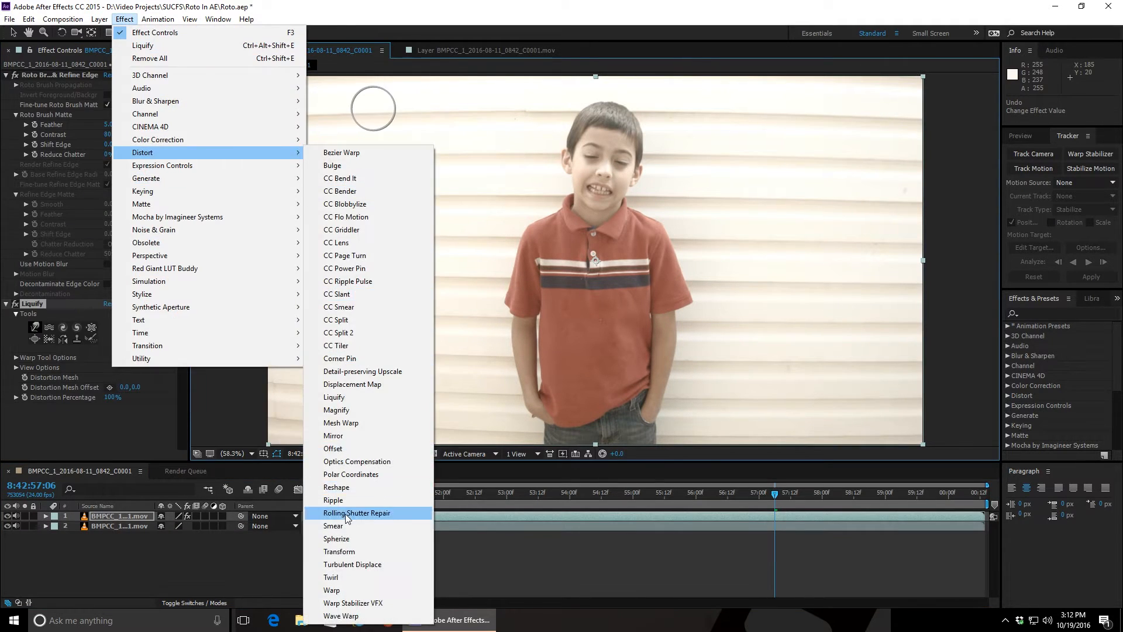
pyautogui.click(345, 515)
pyautogui.click(47, 259)
pyautogui.press('Delete')
pyautogui.moveTo(109, 313); pyautogui.dragTo(226, 322)
pyautogui.moveTo(596, 261)
pyautogui.mouseDown()
pyautogui.moveTo(589, 288)
pyautogui.moveTo(595, 274)
pyautogui.mouseUp()
# Step: Preview the rippling boy over the original background from the first frame
pyautogui.moveTo(775, 494); pyautogui.dragTo(316, 494)
pyautogui.press('space')
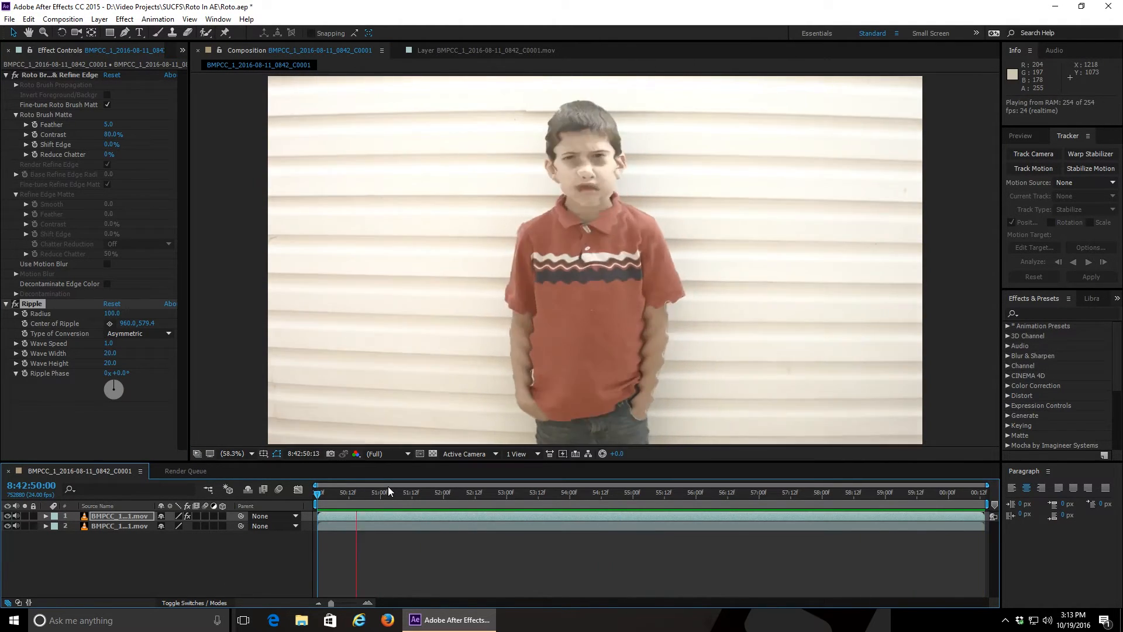
pyautogui.press('space')
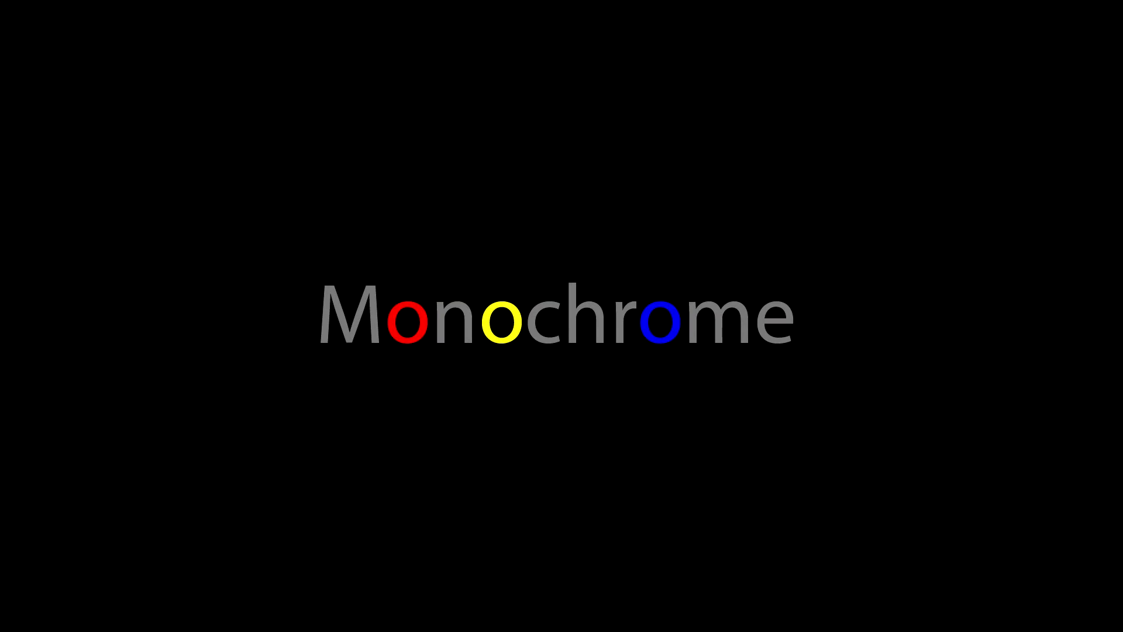